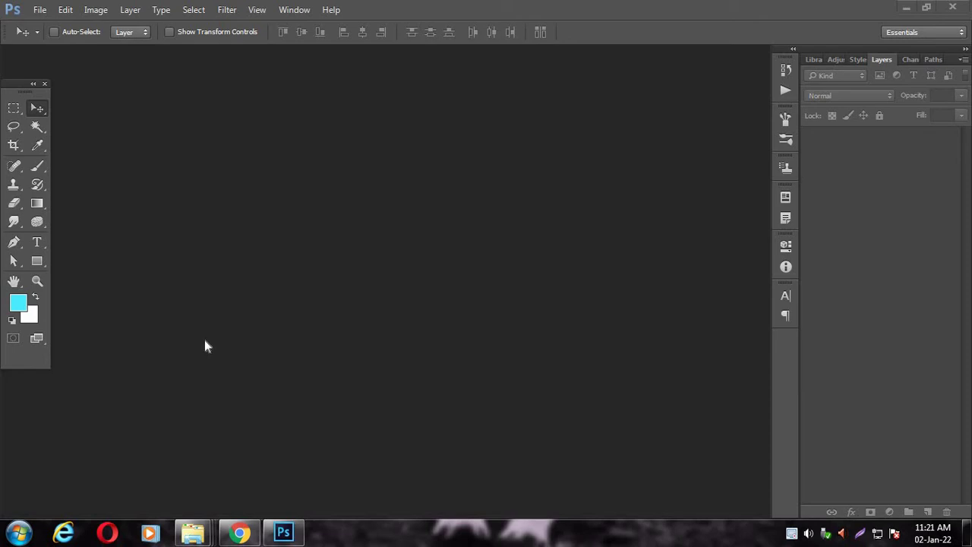
Select the plain Eraser tool and drag pexels-photo-991094.jpeg from the Desktop into Photoshop.
{"action": "left_click", "coordinate": [20, 211]}
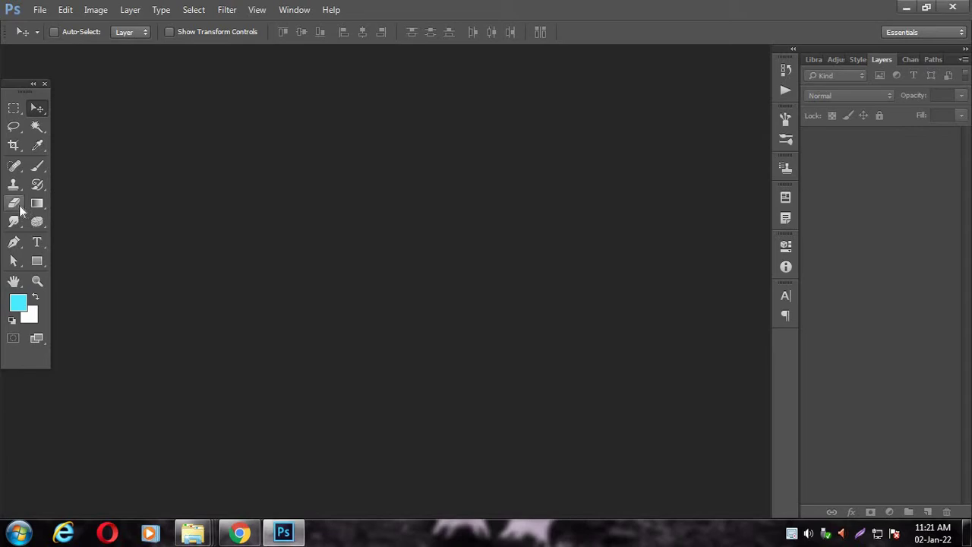
{"action": "left_click", "coordinate": [20, 211]}
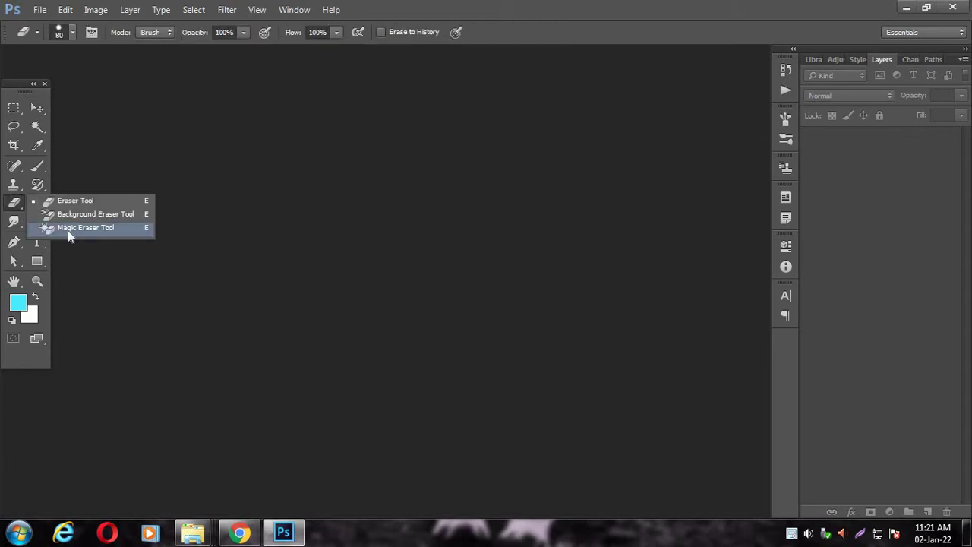
{"action": "left_click", "coordinate": [13, 207]}
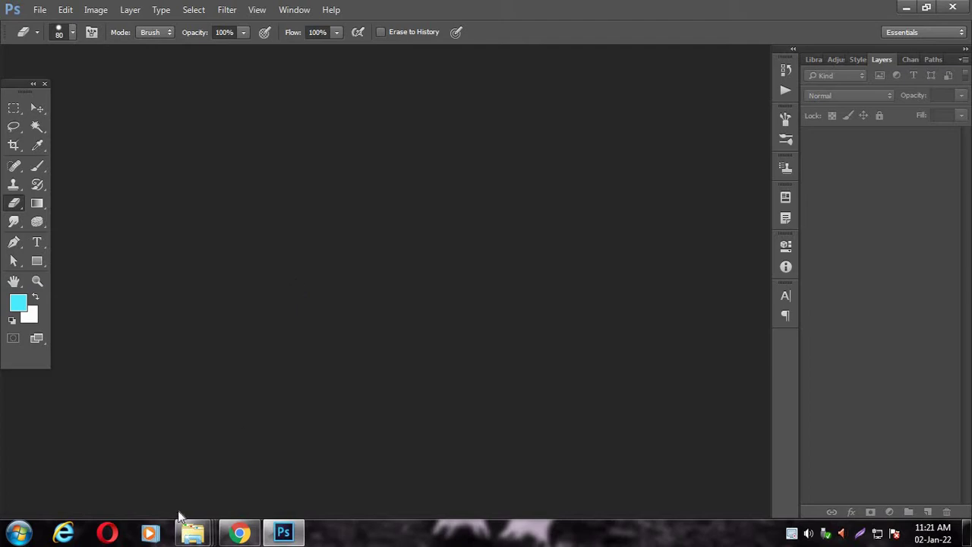
{"action": "mouse_move", "coordinate": [193, 532]}
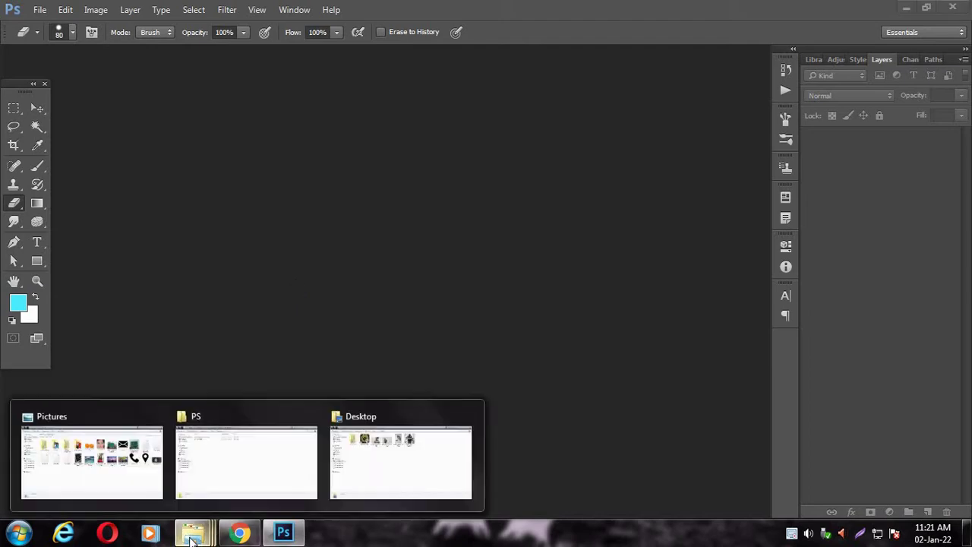
{"action": "left_click", "coordinate": [458, 479]}
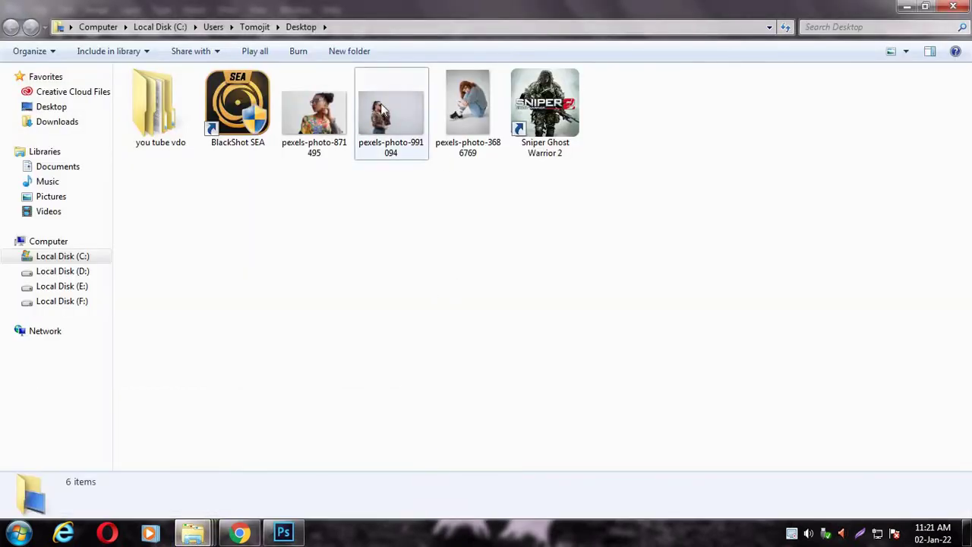
{"action": "mouse_move", "coordinate": [395, 140]}
{"action": "left_mouse_down"}
{"action": "mouse_move", "coordinate": [290, 536]}
{"action": "mouse_move", "coordinate": [323, 338]}
{"action": "left_mouse_up"}
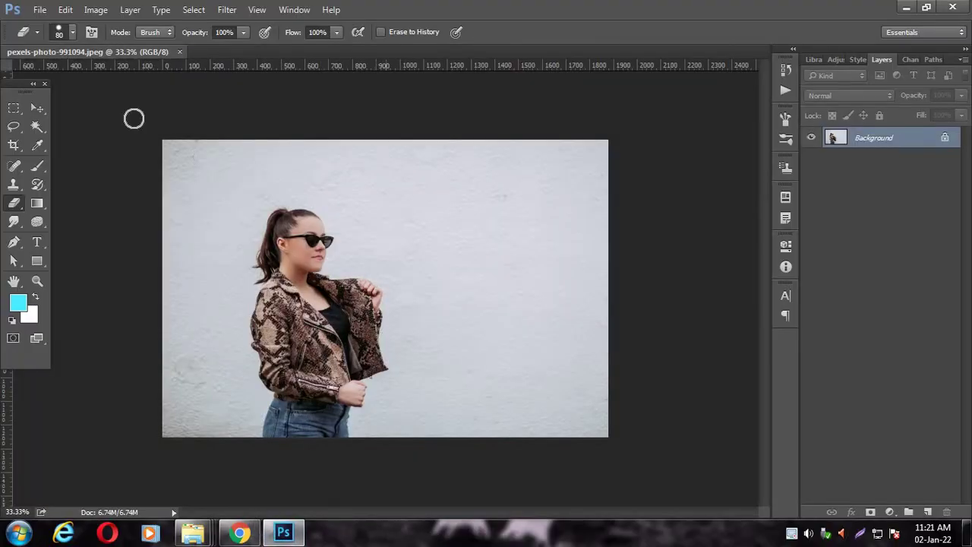
{"action": "left_click", "coordinate": [38, 107]}
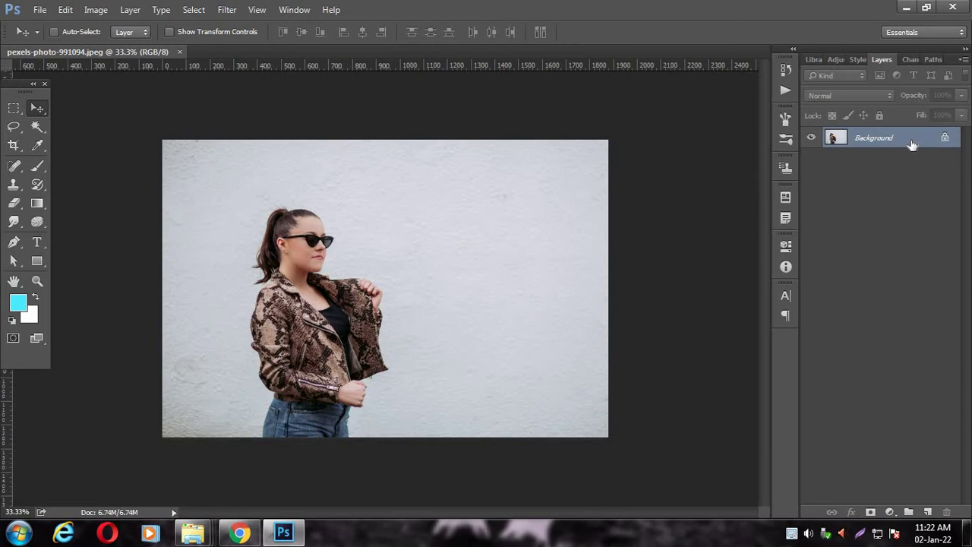
Convert the Background into an editable Layer 0 through the New Layer dialog.
{"action": "double_click", "coordinate": [912, 145]}
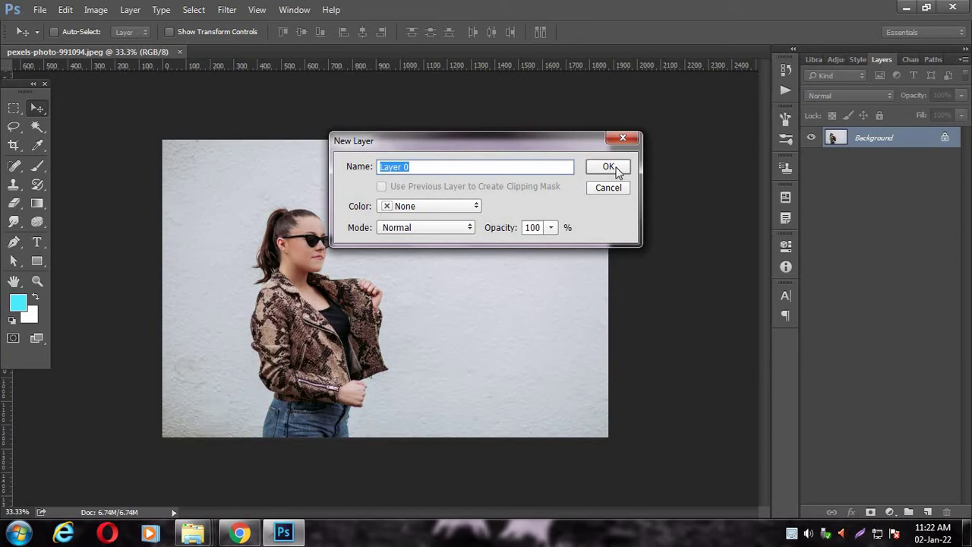
{"action": "left_click", "coordinate": [610, 167]}
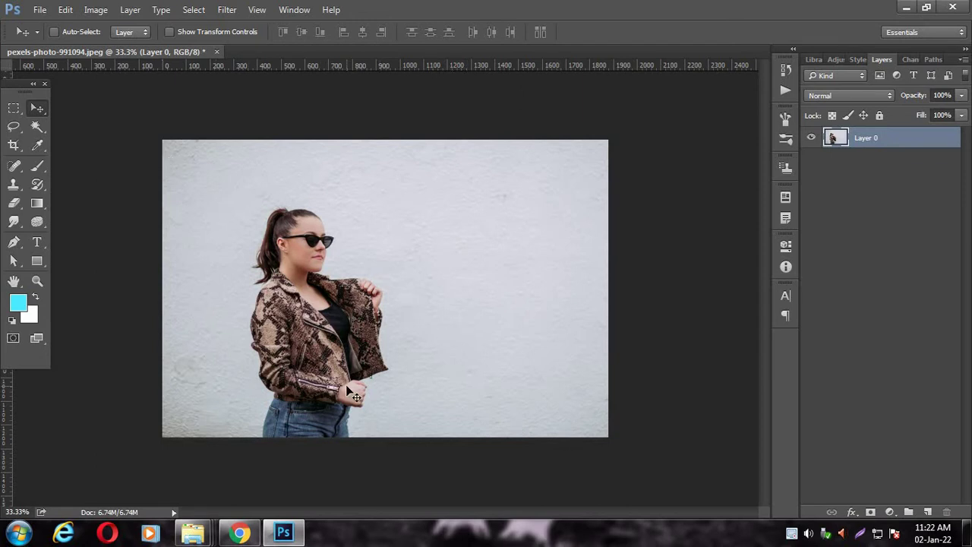
Switch to the Magic Eraser (Tolerance 32, Anti-alias, Contiguous) and check its tool presets.
{"action": "left_click", "coordinate": [19, 209]}
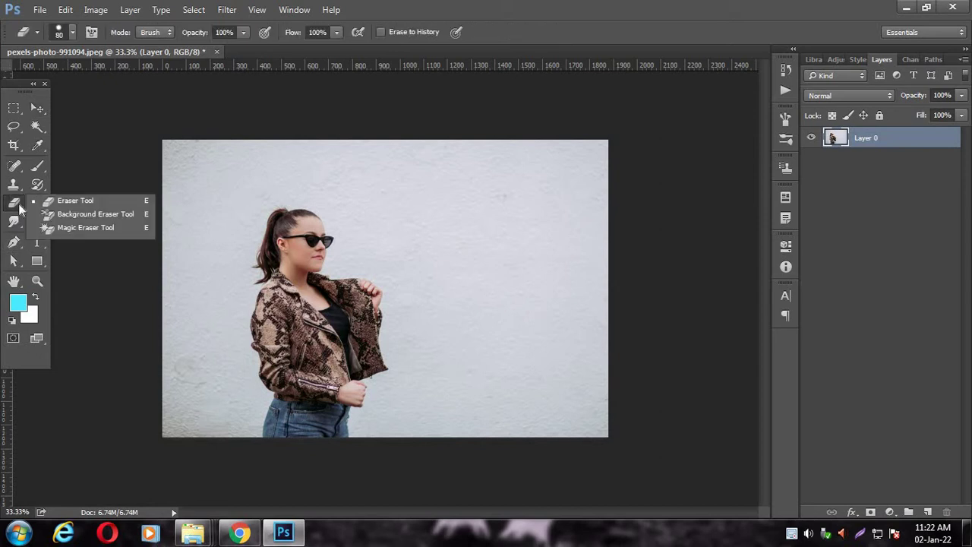
{"action": "left_click", "coordinate": [23, 213]}
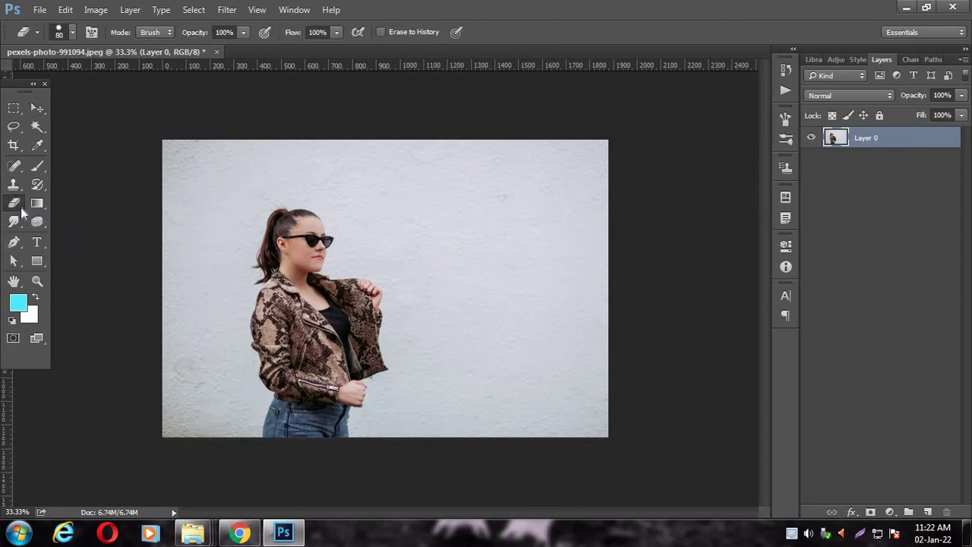
{"action": "right_click", "coordinate": [22, 213]}
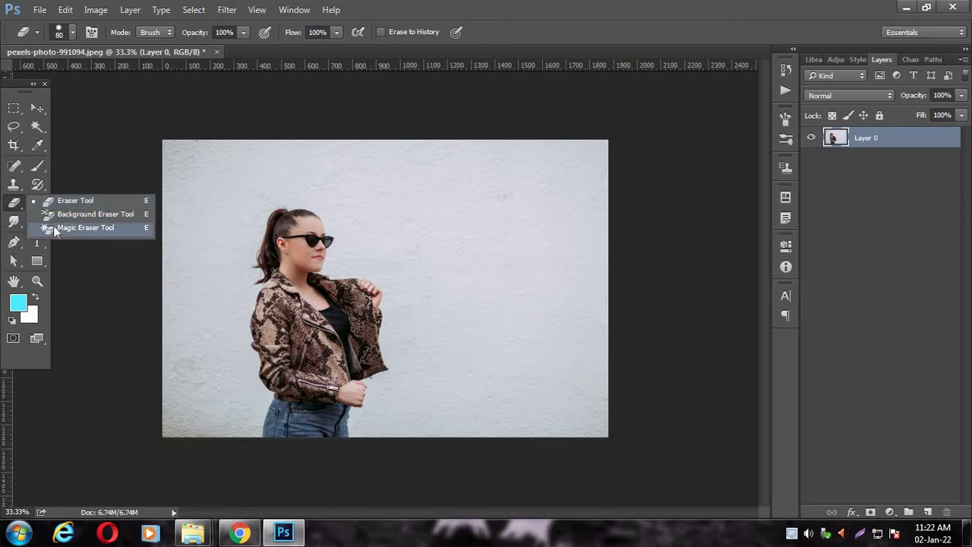
{"action": "left_click", "coordinate": [109, 229]}
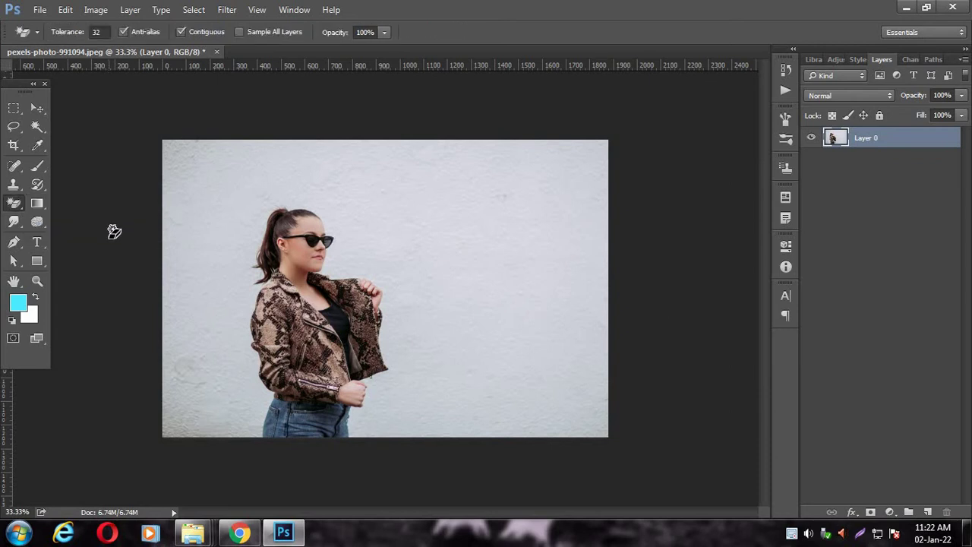
{"action": "left_click", "coordinate": [40, 32]}
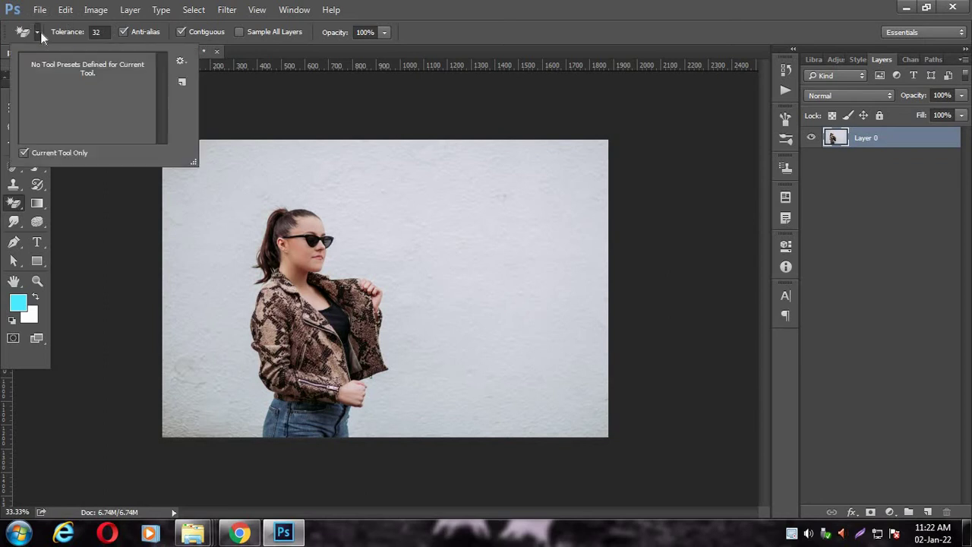
{"action": "left_click", "coordinate": [40, 32]}
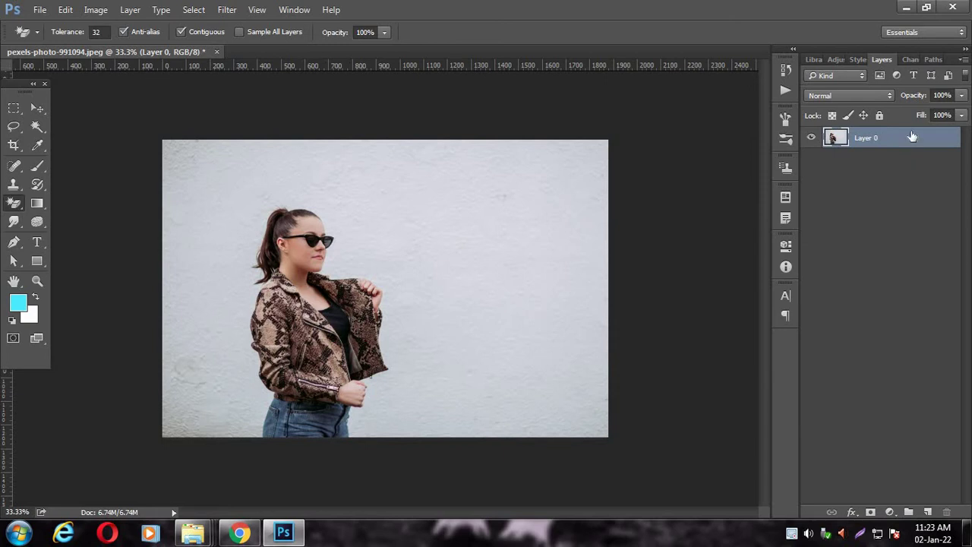
Magic-erase the grey wall, then the leftover patches at the bottom-left and top-left corners.
{"action": "left_click", "coordinate": [499, 236]}
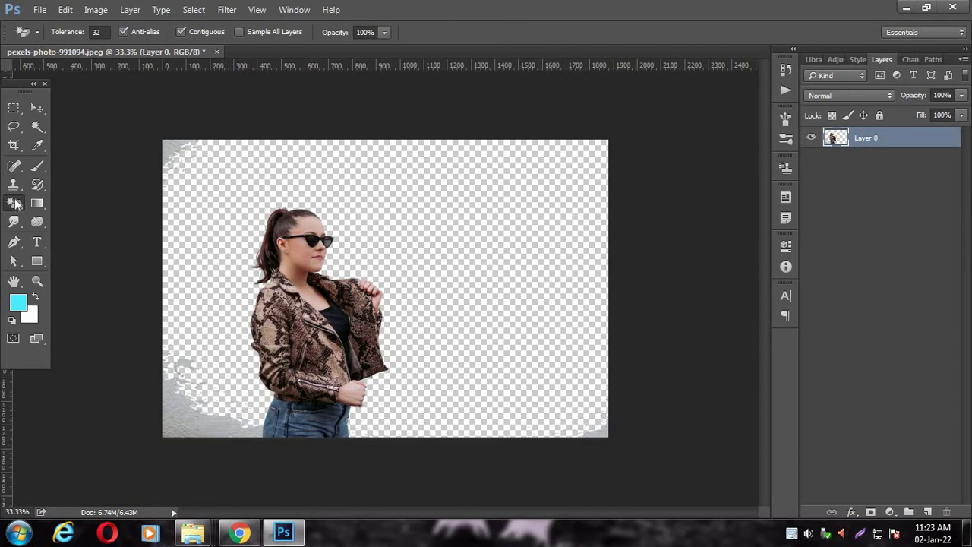
{"action": "left_click", "coordinate": [205, 424]}
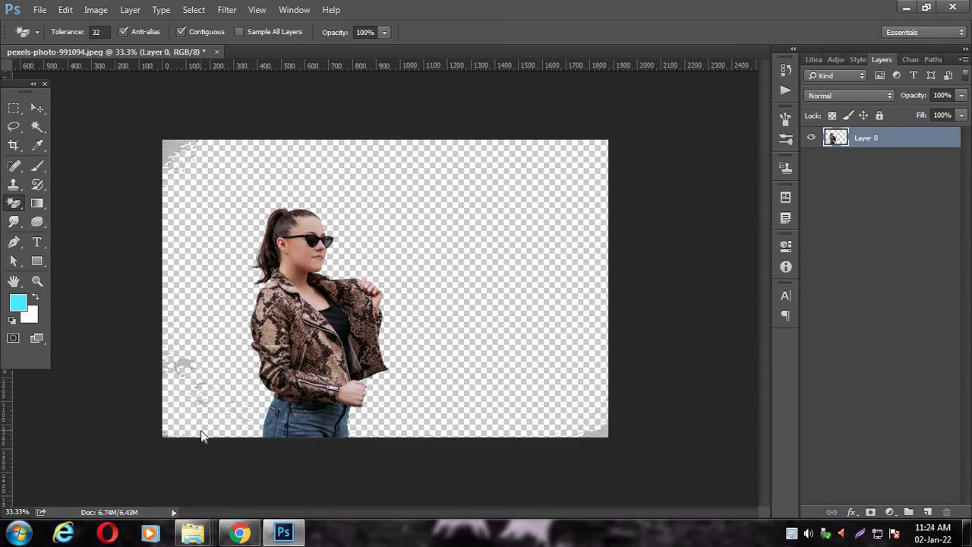
{"action": "left_click", "coordinate": [186, 385]}
{"action": "left_click", "coordinate": [173, 152]}
Add a Layer 1 beneath Layer 0 filled with deep orange, then show the eraser variants.
{"action": "left_click", "coordinate": [927, 512]}
{"action": "left_click_drag", "start_coordinate": [877, 144], "coordinate": [871, 187]}
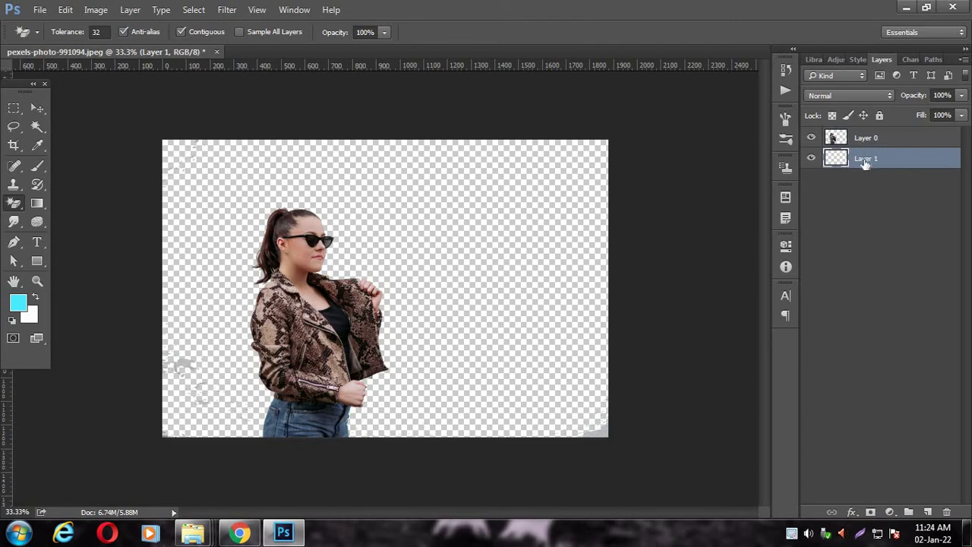
{"action": "left_click", "coordinate": [16, 308]}
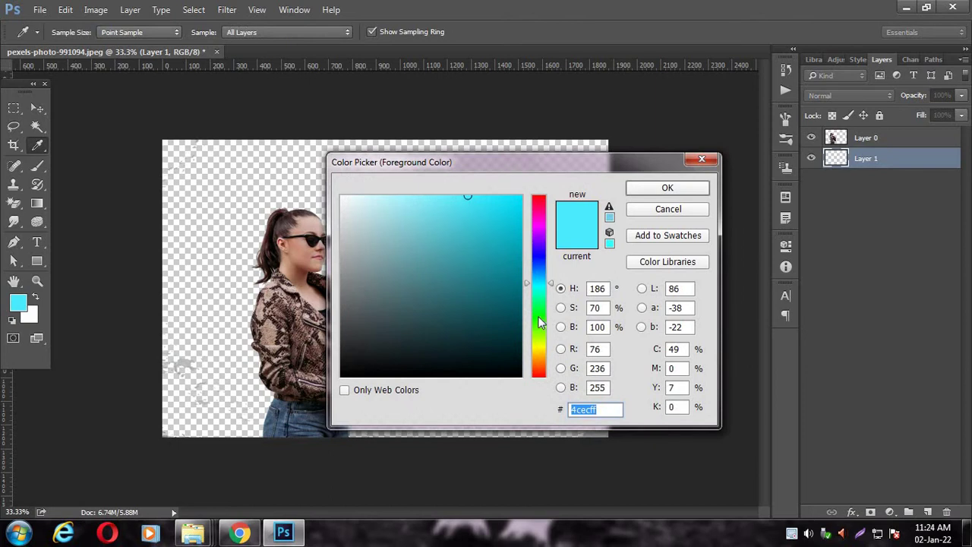
{"action": "left_click", "coordinate": [542, 317]}
{"action": "left_click_drag", "start_coordinate": [541, 327], "coordinate": [544, 362]}
{"action": "mouse_move", "coordinate": [493, 240]}
{"action": "left_mouse_down"}
{"action": "mouse_move", "coordinate": [491, 205]}
{"action": "mouse_move", "coordinate": [500, 197]}
{"action": "left_mouse_up"}
{"action": "left_click", "coordinate": [683, 190]}
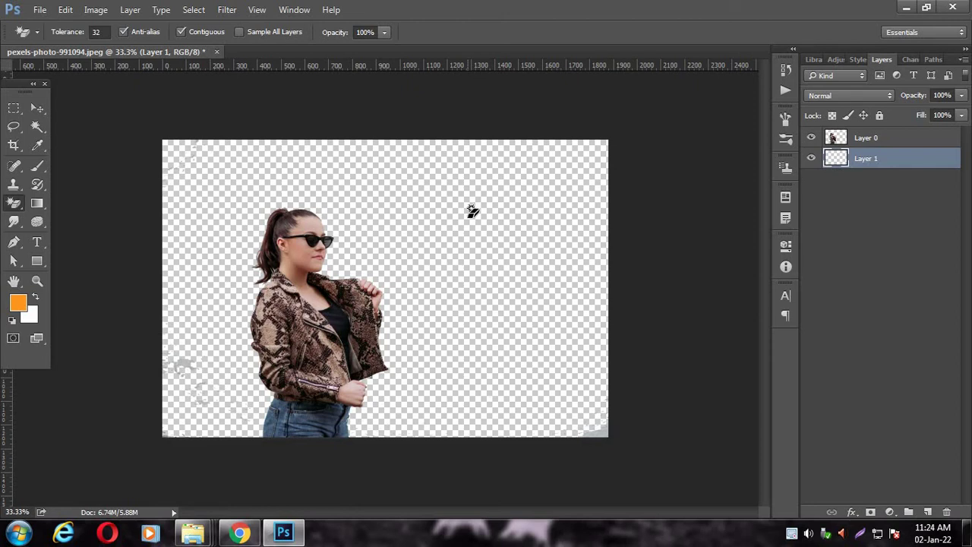
{"action": "key", "text": "alt+BackSpace"}
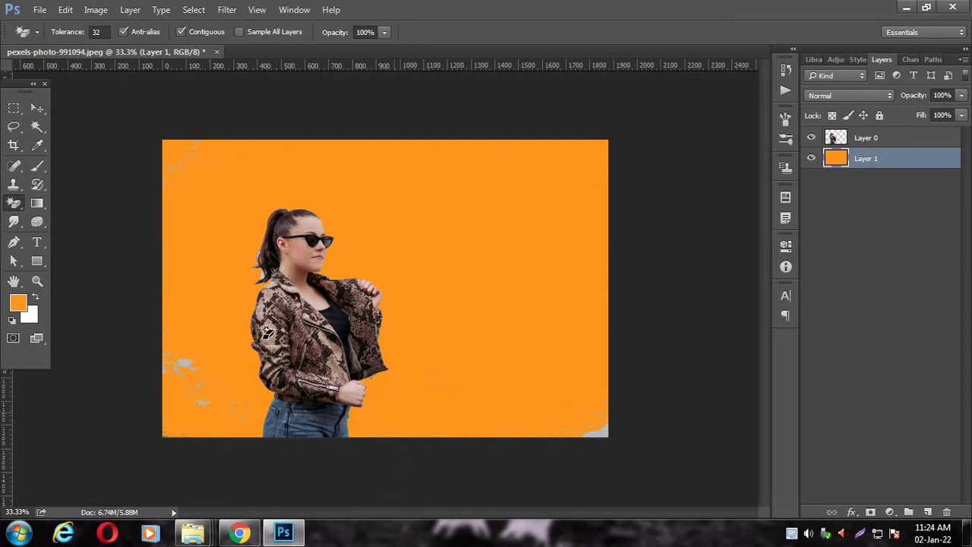
{"action": "right_click", "coordinate": [14, 203]}
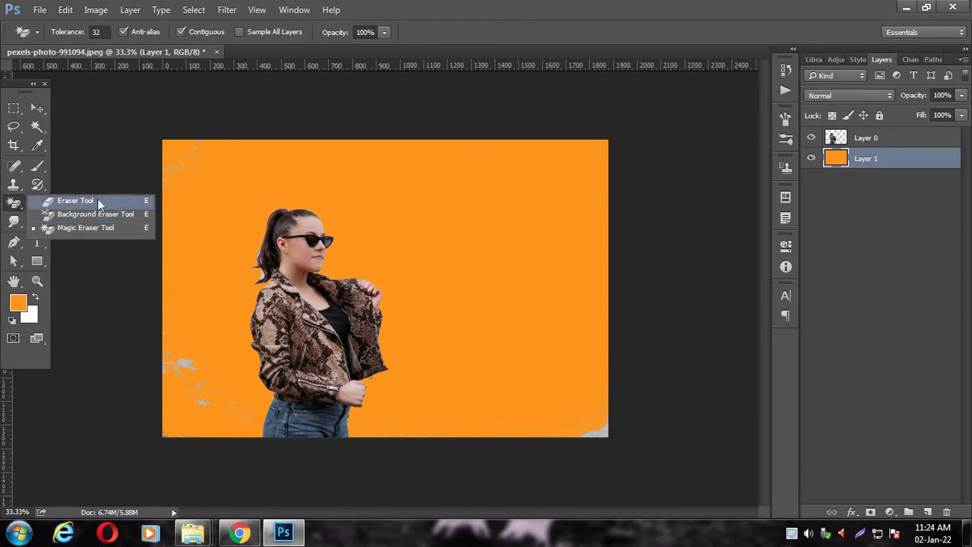
Switch to the plain Eraser at size 80 and undo a trial erase at the top-left.
{"action": "left_click", "coordinate": [76, 200]}
{"action": "mouse_move", "coordinate": [174, 147]}
{"action": "left_mouse_down"}
{"action": "mouse_move", "coordinate": [195, 139]}
{"action": "mouse_move", "coordinate": [183, 165]}
{"action": "left_mouse_up"}
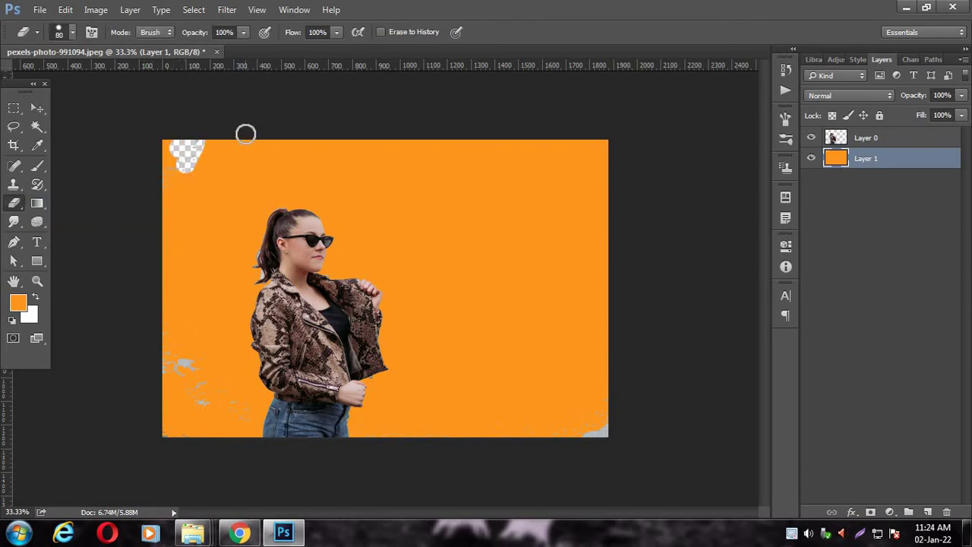
{"action": "key", "text": "ctrl+z"}
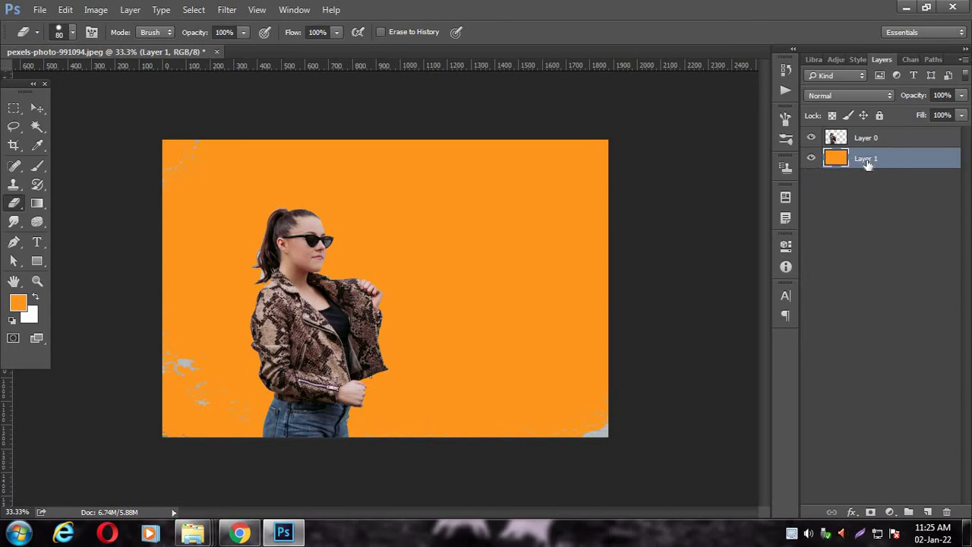
Undo the test strokes on the orange layer and make Layer 0 the active layer.
{"action": "left_click_drag", "start_coordinate": [308, 159], "coordinate": [651, 160]}
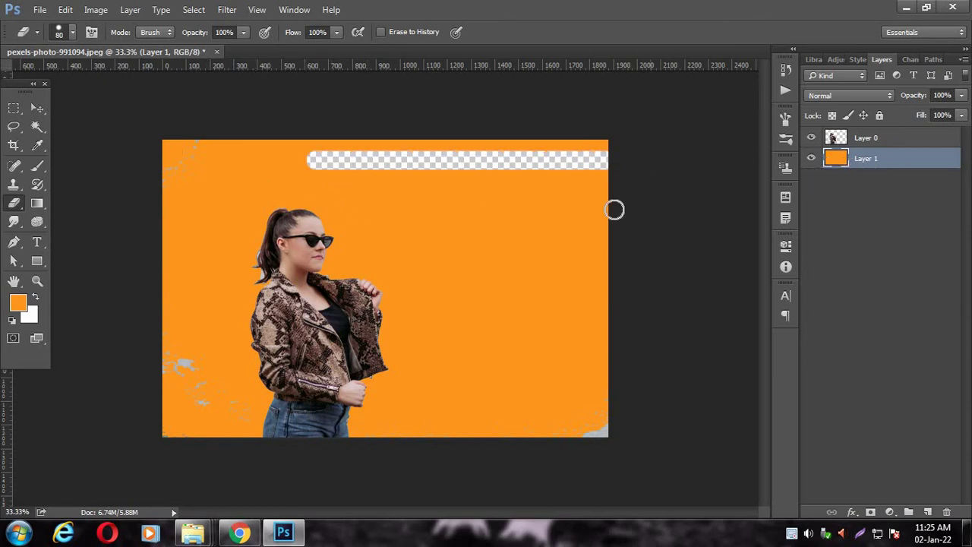
{"action": "left_click_drag", "start_coordinate": [416, 159], "coordinate": [703, 235]}
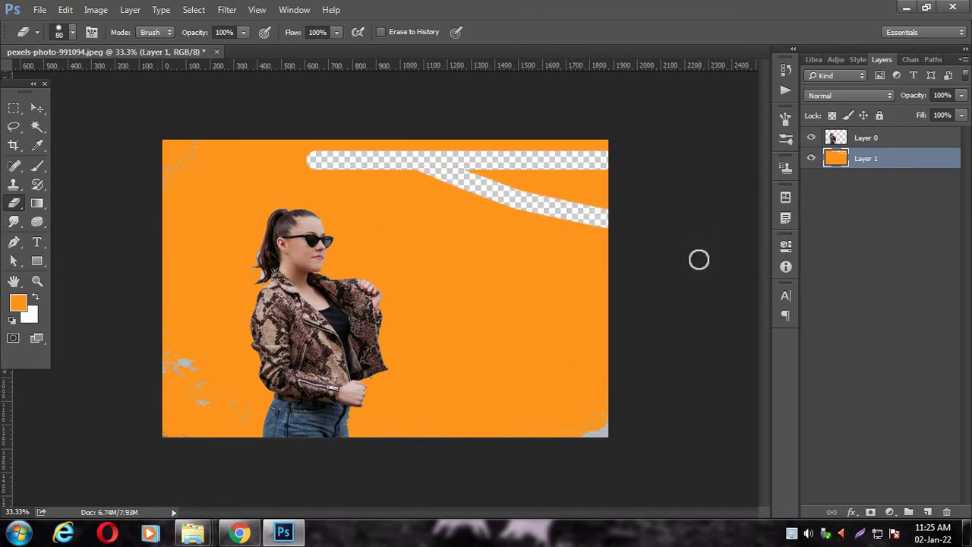
{"action": "key", "text": "ctrl+z"}
{"action": "key", "text": "ctrl+z"}
{"action": "key", "text": "ctrl+alt+z"}
{"action": "key", "text": "ctrl+alt+z"}
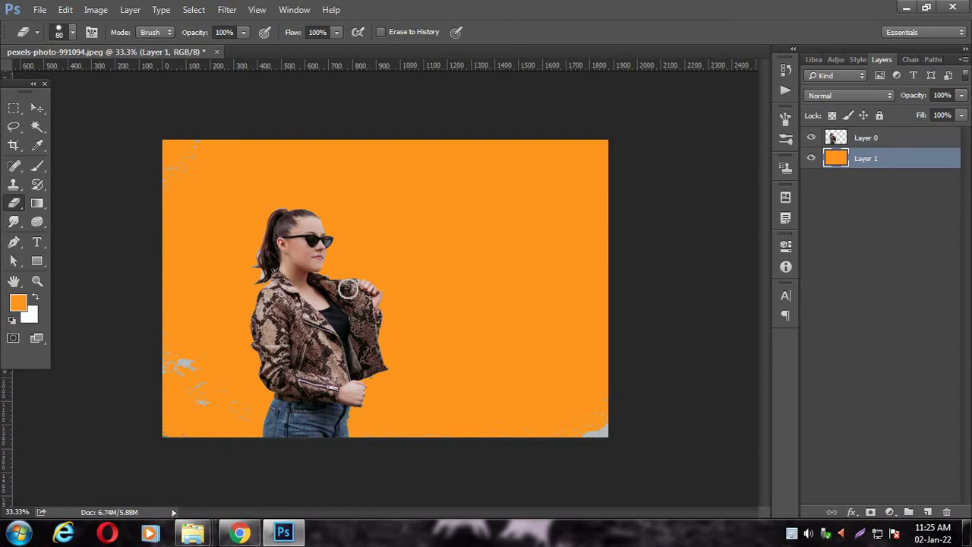
{"action": "left_click", "coordinate": [898, 137]}
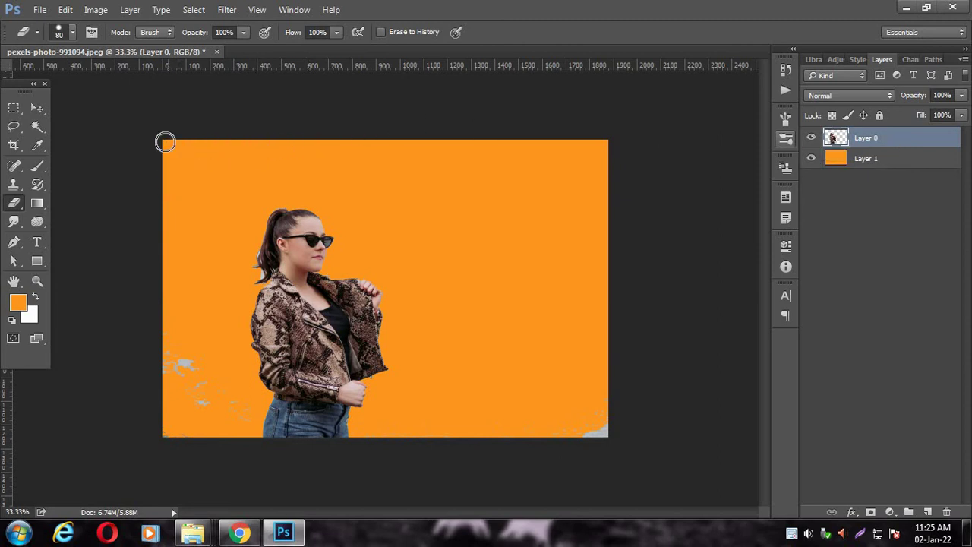
Paint out the grey specks at Layer 0's lower-left edge and bottom-right corner.
{"action": "mouse_move", "coordinate": [189, 369]}
{"action": "left_mouse_down"}
{"action": "mouse_move", "coordinate": [172, 447]}
{"action": "mouse_move", "coordinate": [195, 375]}
{"action": "mouse_move", "coordinate": [208, 369]}
{"action": "mouse_move", "coordinate": [243, 418]}
{"action": "mouse_move", "coordinate": [169, 434]}
{"action": "left_mouse_up"}
{"action": "left_click_drag", "start_coordinate": [563, 434], "coordinate": [625, 425]}
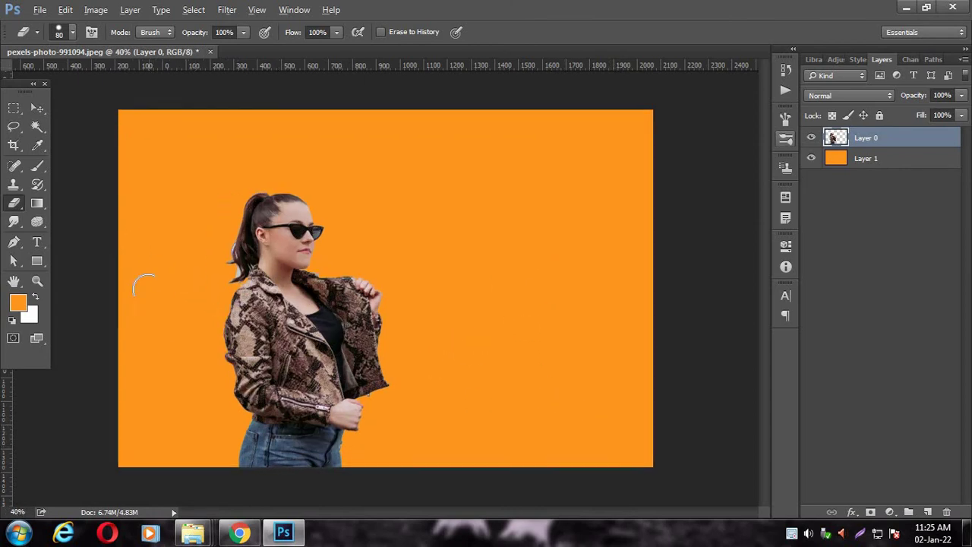
Zoom in, shrink the eraser, and erase the grey fringe beside the hair and strand tip.
{"action": "scroll", "coordinate": [152, 277], "scroll_direction": "up", "scroll_amount": 6}
{"action": "scroll", "coordinate": [175, 152], "scroll_direction": "up", "scroll_amount": 2}
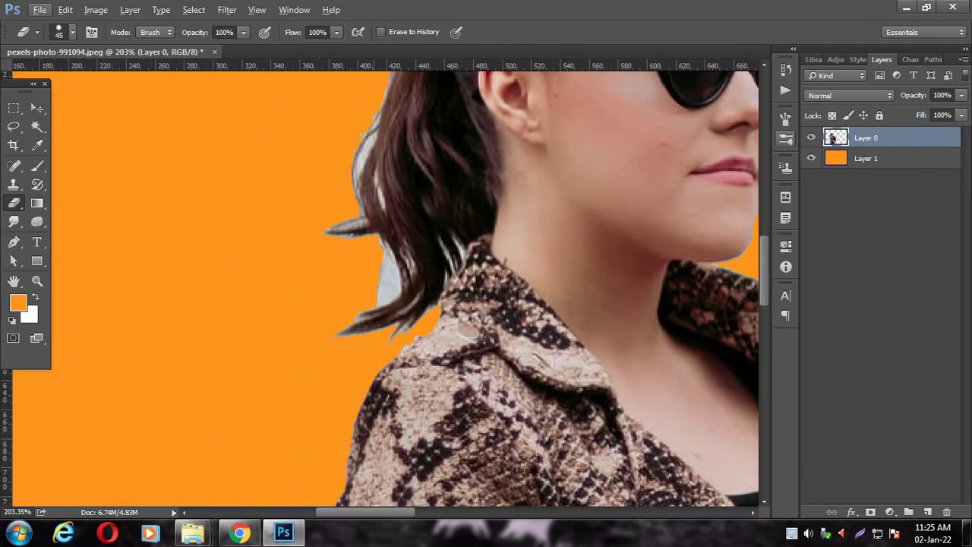
{"action": "key", "text": "bracketleft"}
{"action": "key", "text": "bracketleft"}
{"action": "key", "text": "bracketleft"}
{"action": "key", "text": "bracketleft"}
{"action": "key", "text": "bracketleft"}
{"action": "key", "text": "bracketleft"}
{"action": "mouse_move", "coordinate": [380, 242]}
{"action": "left_mouse_down"}
{"action": "mouse_move", "coordinate": [390, 278]}
{"action": "mouse_move", "coordinate": [379, 282]}
{"action": "mouse_move", "coordinate": [386, 268]}
{"action": "mouse_move", "coordinate": [375, 297]}
{"action": "left_mouse_up"}
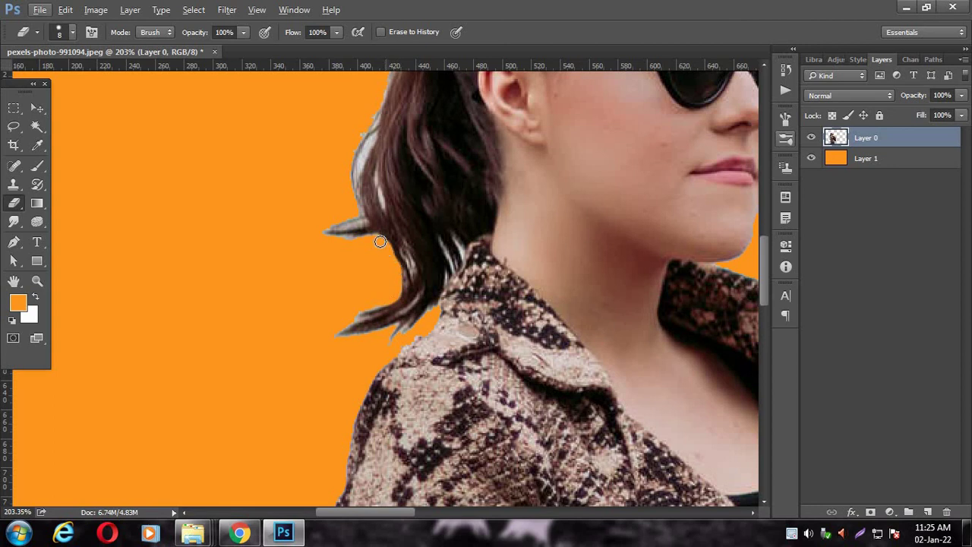
{"action": "mouse_move", "coordinate": [380, 241]}
{"action": "left_mouse_down"}
{"action": "mouse_move", "coordinate": [342, 238]}
{"action": "mouse_move", "coordinate": [356, 213]}
{"action": "left_mouse_up"}
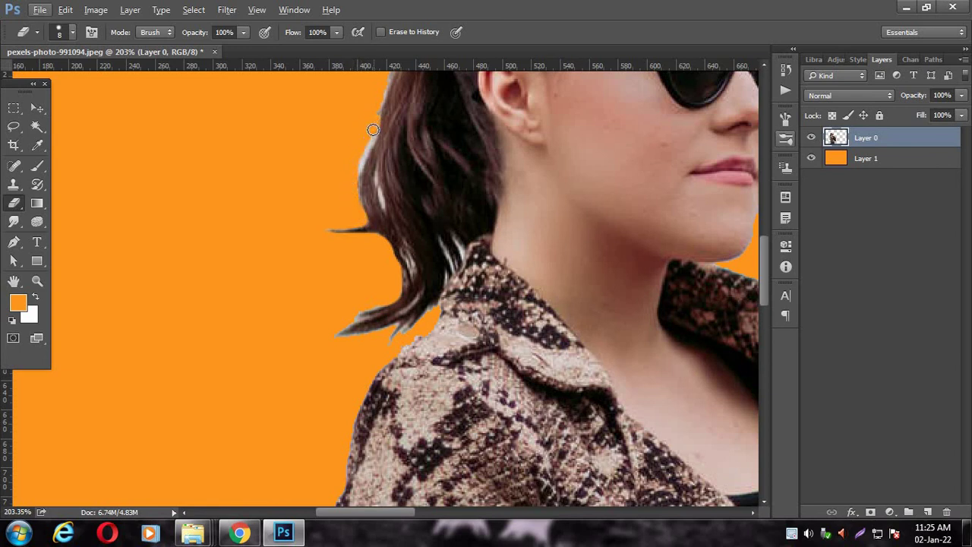
{"action": "left_click_drag", "start_coordinate": [372, 130], "coordinate": [353, 194]}
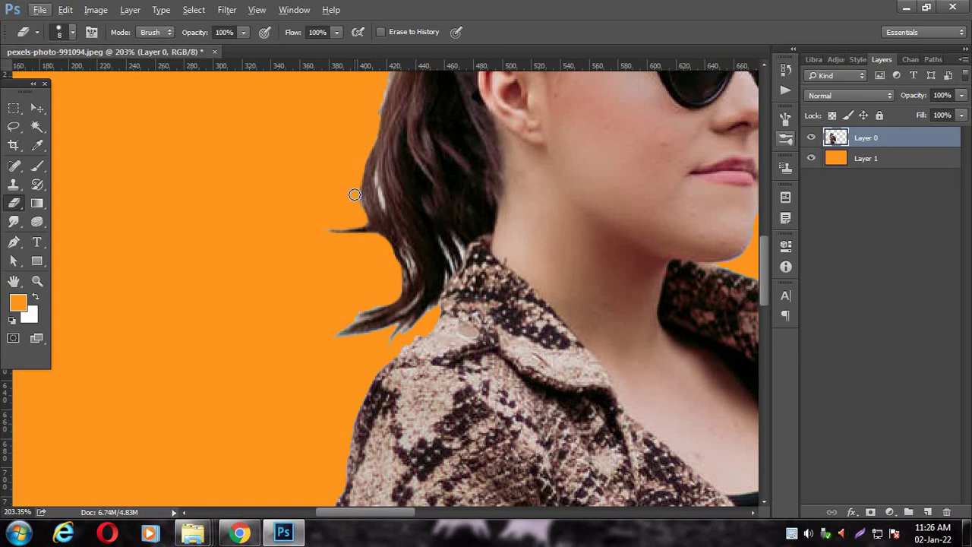
Clean the light fringe down the ponytail's left edge and along the lower hair strand.
{"action": "scroll", "coordinate": [411, 270], "scroll_direction": "up", "scroll_amount": 2}
{"action": "scroll", "coordinate": [411, 254], "scroll_direction": "up", "scroll_amount": 2}
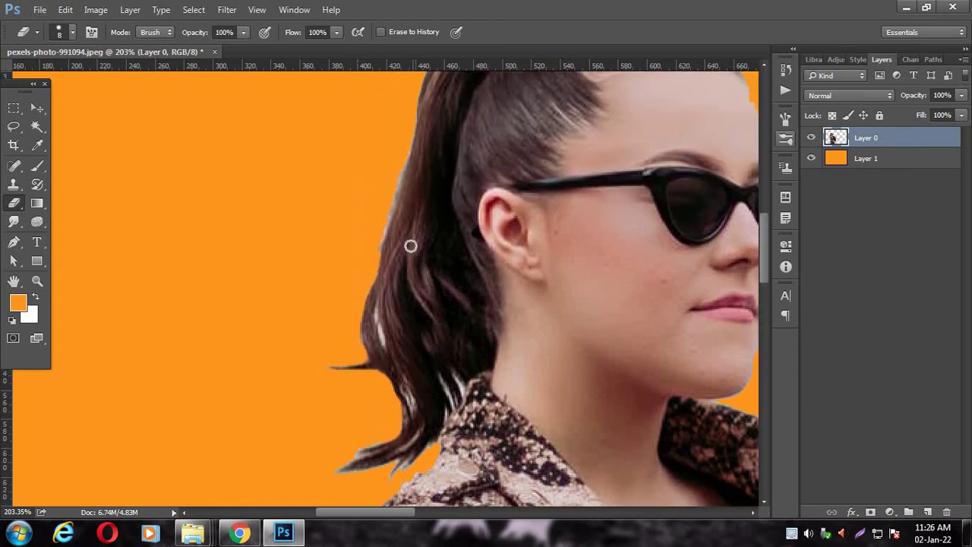
{"action": "scroll", "coordinate": [408, 205], "scroll_direction": "up", "scroll_amount": 2}
{"action": "left_click_drag", "start_coordinate": [403, 164], "coordinate": [373, 265]}
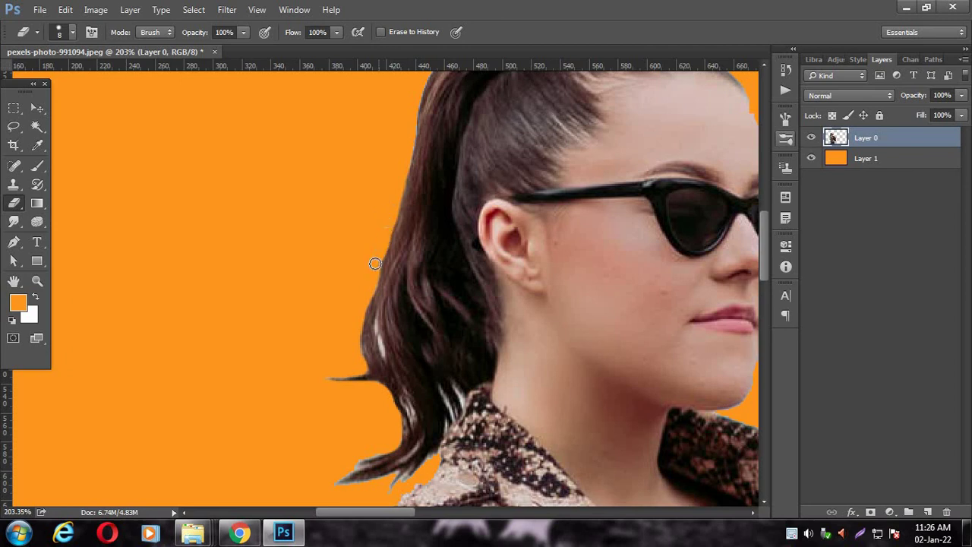
{"action": "scroll", "coordinate": [423, 324], "scroll_direction": "down", "scroll_amount": 2}
{"action": "scroll", "coordinate": [423, 323], "scroll_direction": "down", "scroll_amount": 3}
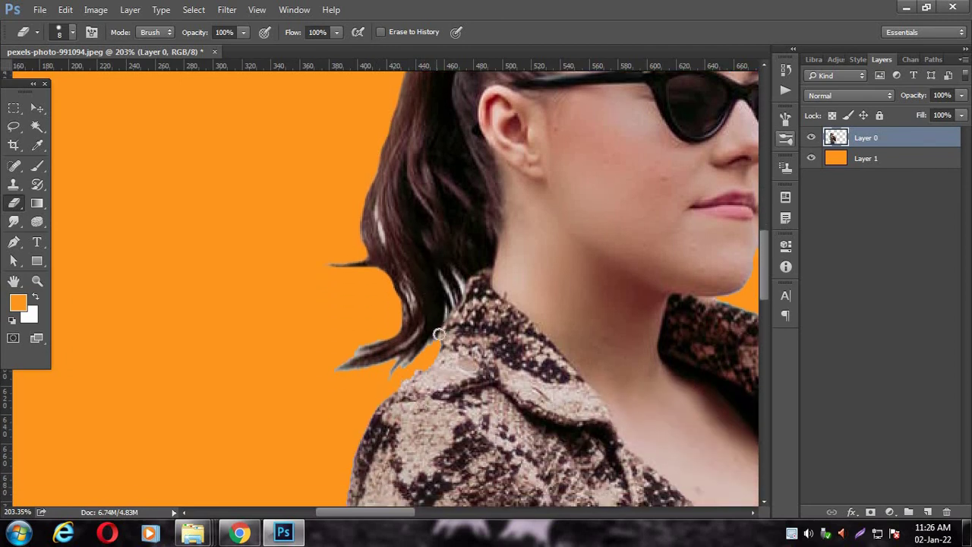
{"action": "mouse_move", "coordinate": [377, 337]}
{"action": "left_mouse_down"}
{"action": "mouse_move", "coordinate": [331, 369]}
{"action": "mouse_move", "coordinate": [419, 373]}
{"action": "left_mouse_up"}
Shrink the brush further and erase the wall between hair strands near the collar.
{"action": "key", "text": "bracketleft"}
{"action": "key", "text": "bracketleft"}
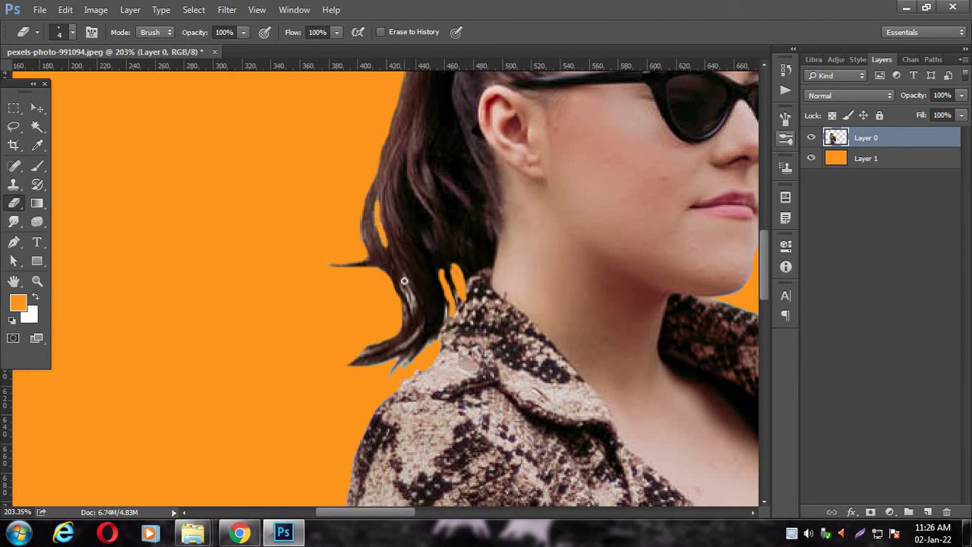
{"action": "left_click_drag", "start_coordinate": [410, 291], "coordinate": [414, 309]}
{"action": "scroll", "coordinate": [504, 340], "scroll_direction": "down", "scroll_amount": 1}
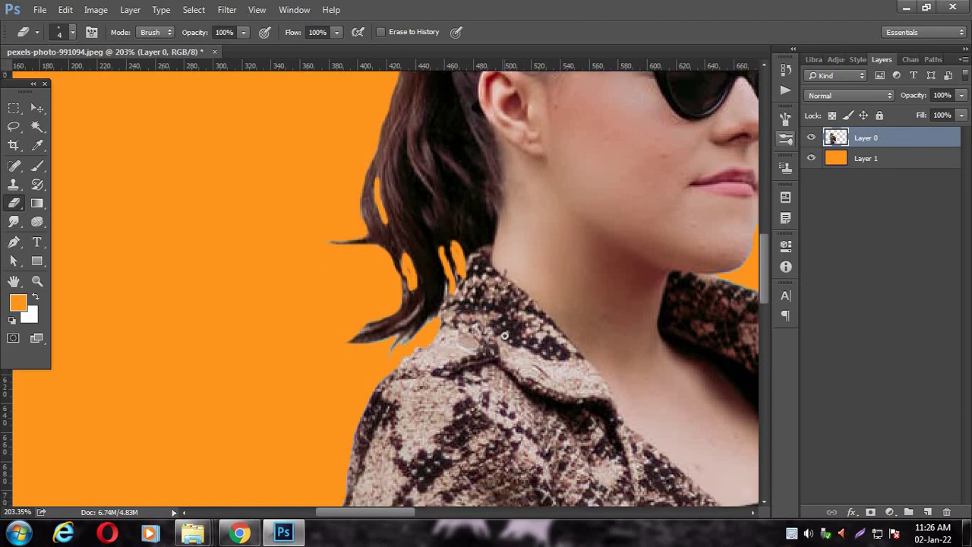
{"action": "scroll", "coordinate": [501, 338], "scroll_direction": "down", "scroll_amount": 1}
{"action": "scroll", "coordinate": [494, 331], "scroll_direction": "down", "scroll_amount": 1}
{"action": "scroll", "coordinate": [485, 325], "scroll_direction": "down", "scroll_amount": 2}
Zoom back out to the full figure and select the Move Tool.
{"action": "scroll", "coordinate": [484, 325], "scroll_direction": "down", "scroll_amount": 2}
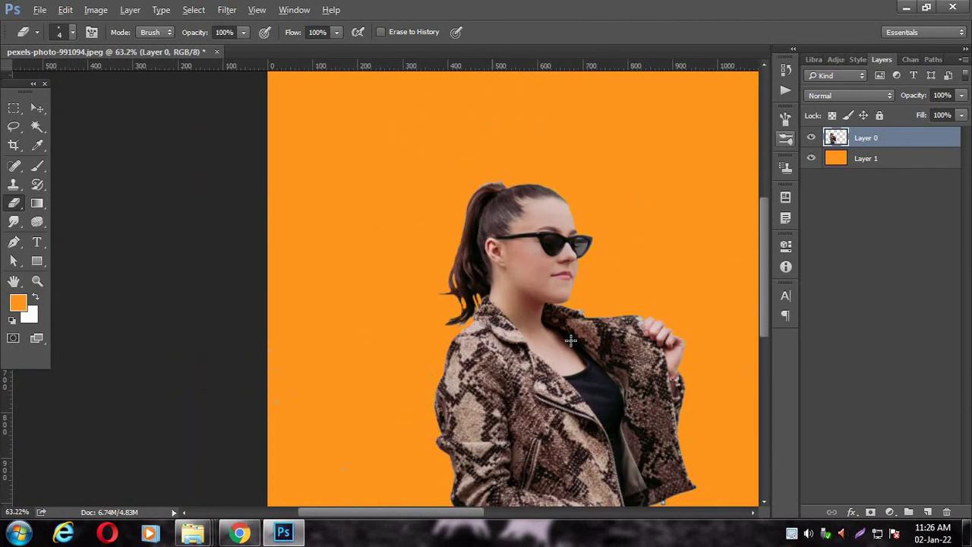
{"action": "scroll", "coordinate": [615, 345], "scroll_direction": "down", "scroll_amount": 2}
{"action": "scroll", "coordinate": [301, 376], "scroll_direction": "down", "scroll_amount": 1}
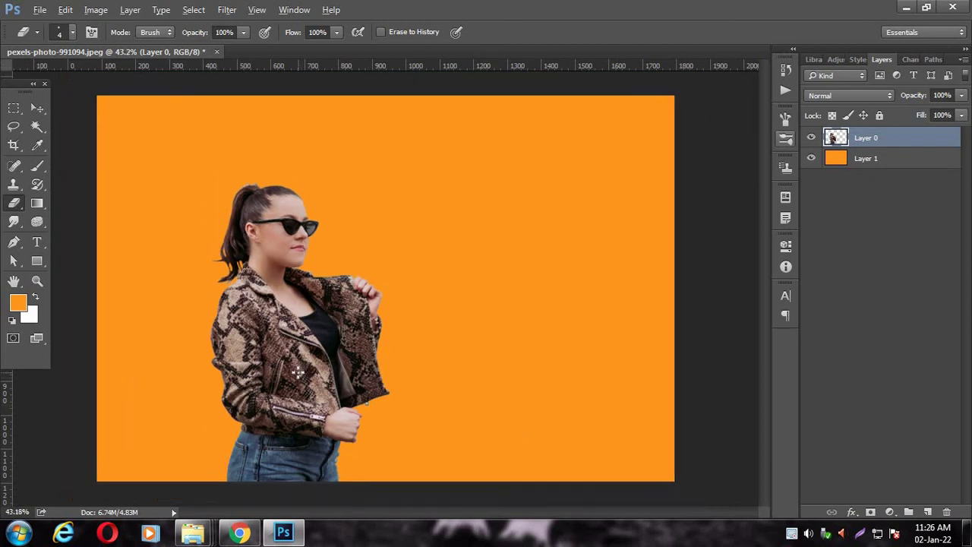
{"action": "scroll", "coordinate": [301, 376], "scroll_direction": "down", "scroll_amount": 1}
{"action": "left_click", "coordinate": [38, 107]}
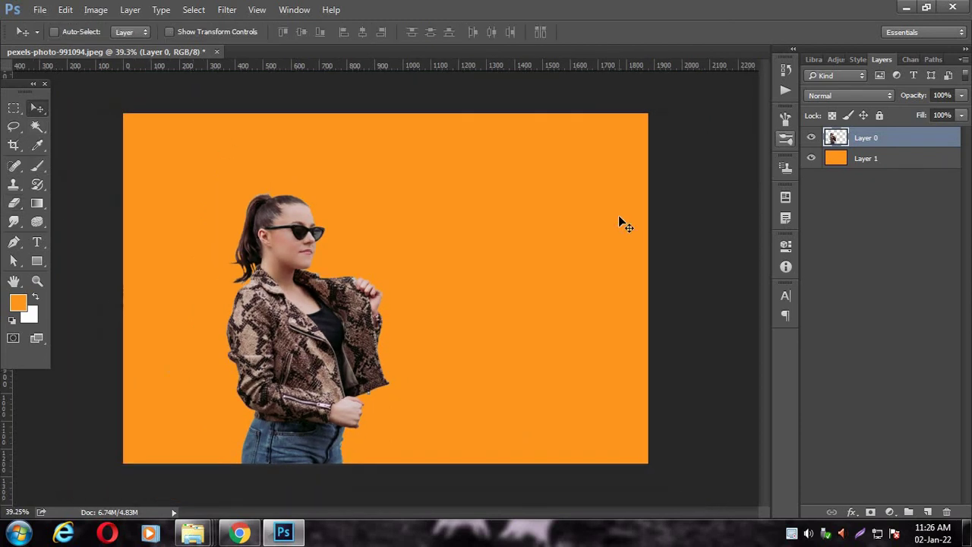